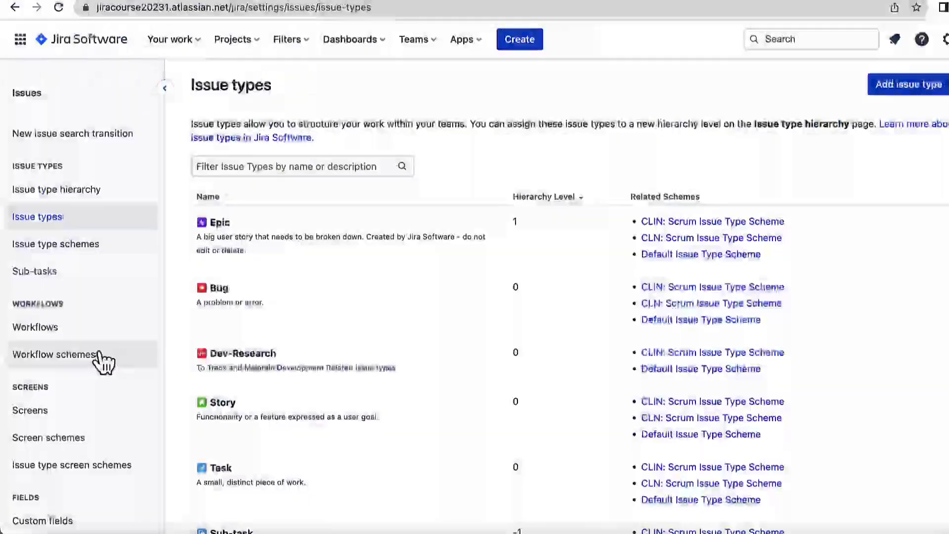
Step: Open the custom fields list in Issues settings and start creating a new custom field
scroll(101, 361, down, 4)
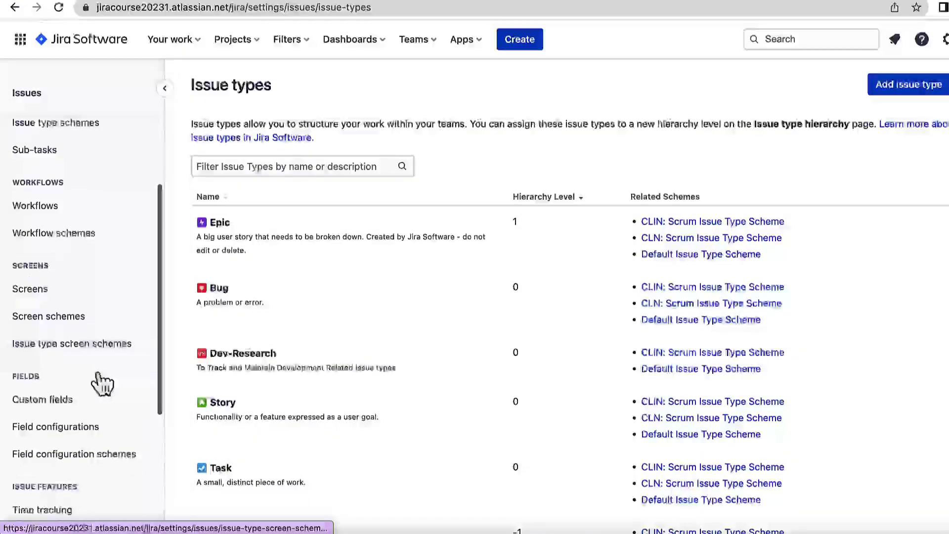
click(69, 346)
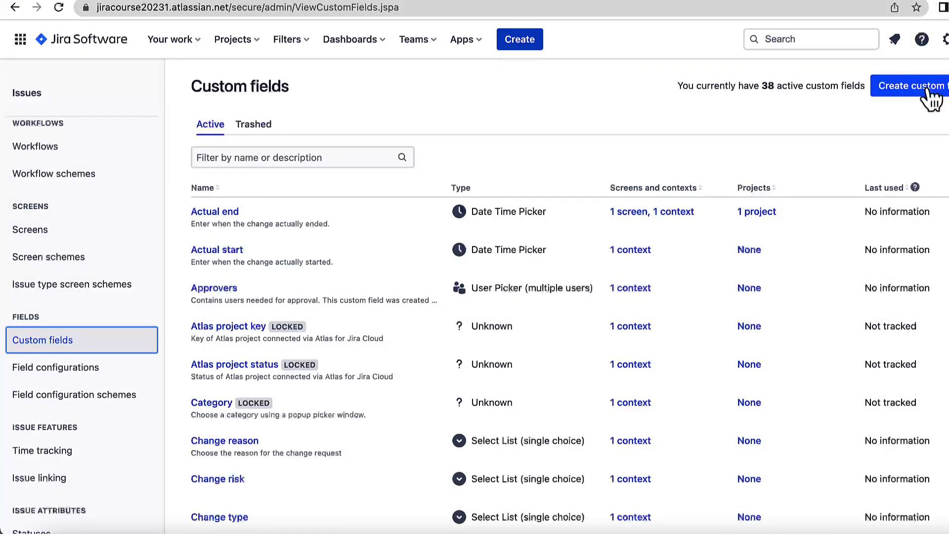
click(898, 91)
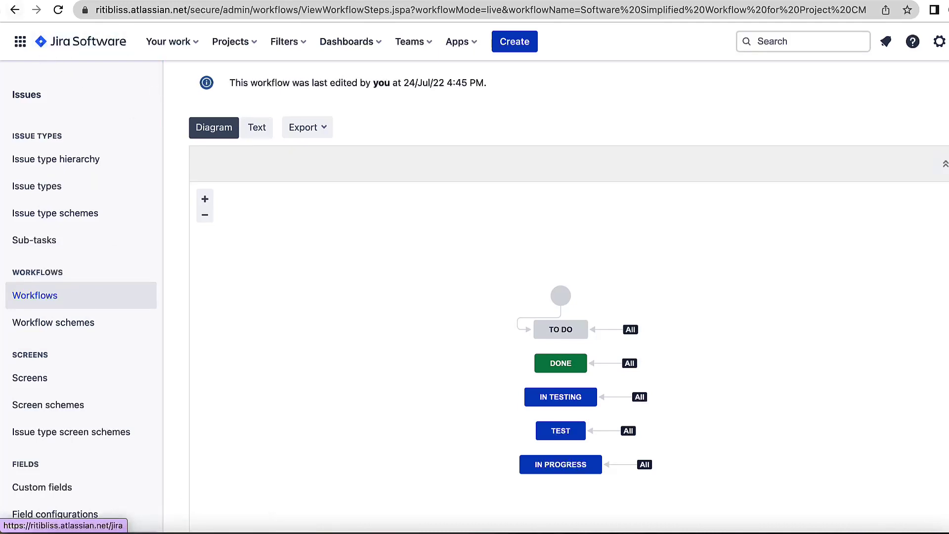
Step: Return to the CM project settings and start a brand-new workflow via Add workflow > Create new
click(12, 12)
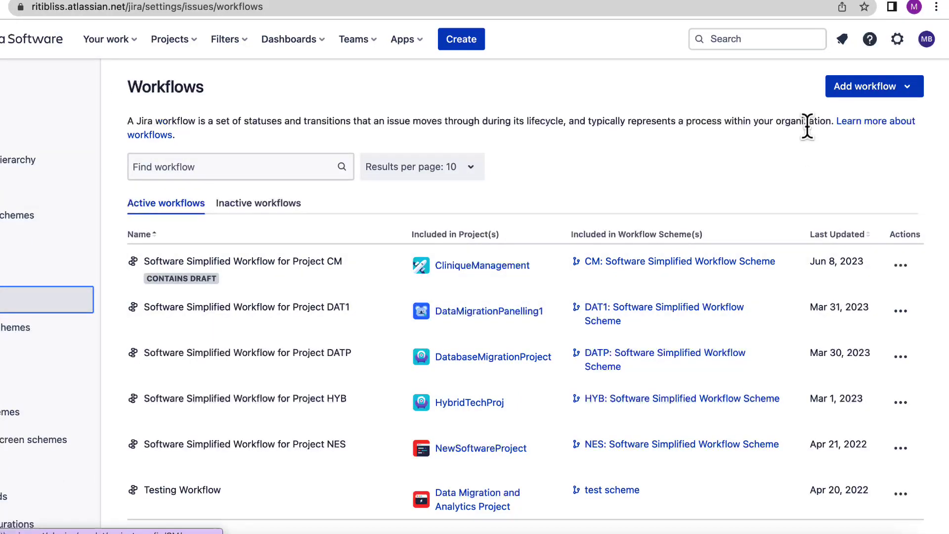
click(854, 97)
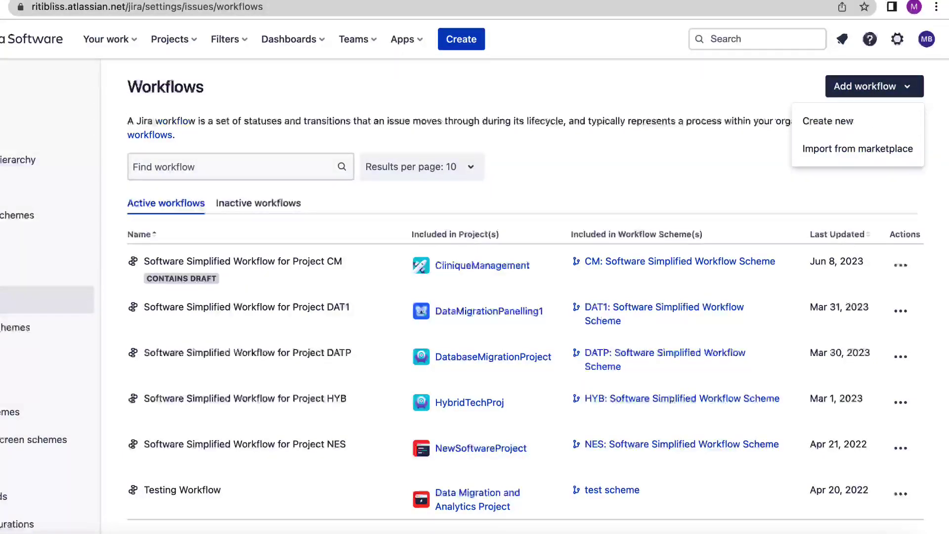
click(841, 124)
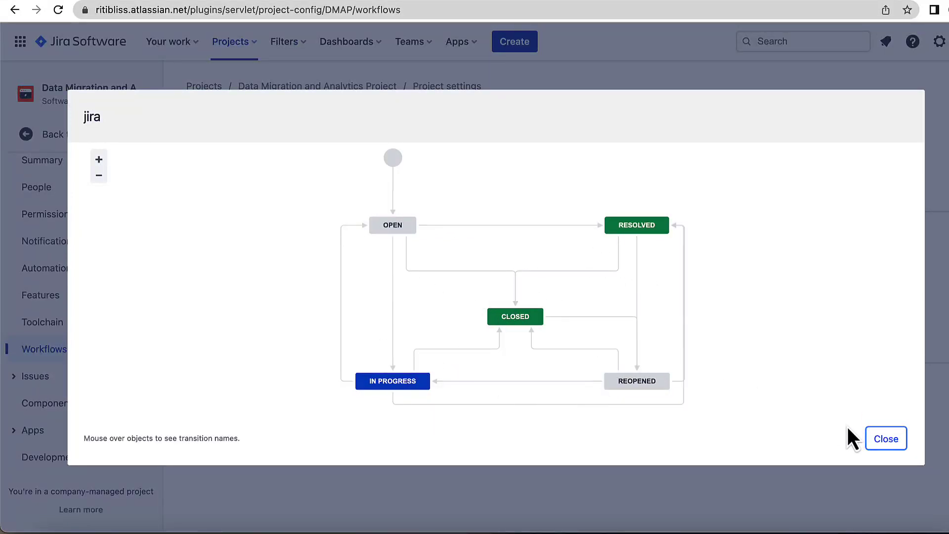
Step: Close the jira workflow diagram and display the Testing Workflow as a diagram
click(880, 439)
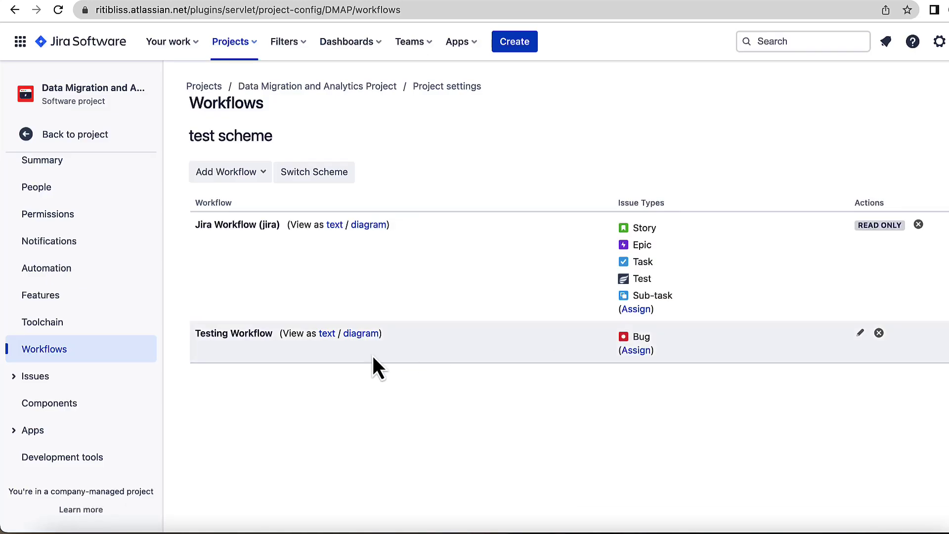
click(360, 334)
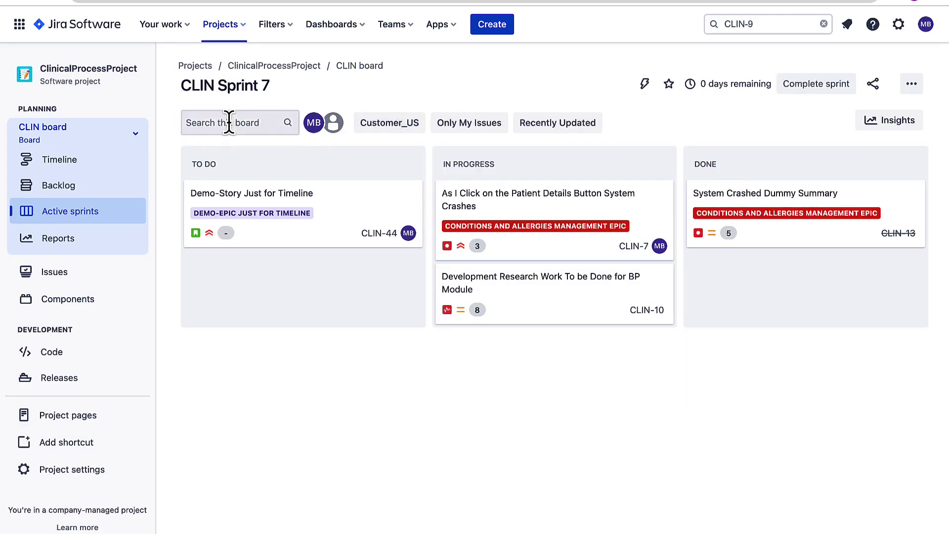
Step: Filter the board to DEMO issues, open the Backlog, and open the CUSTOMER_REPORTED_ISSUES filter
click(228, 122)
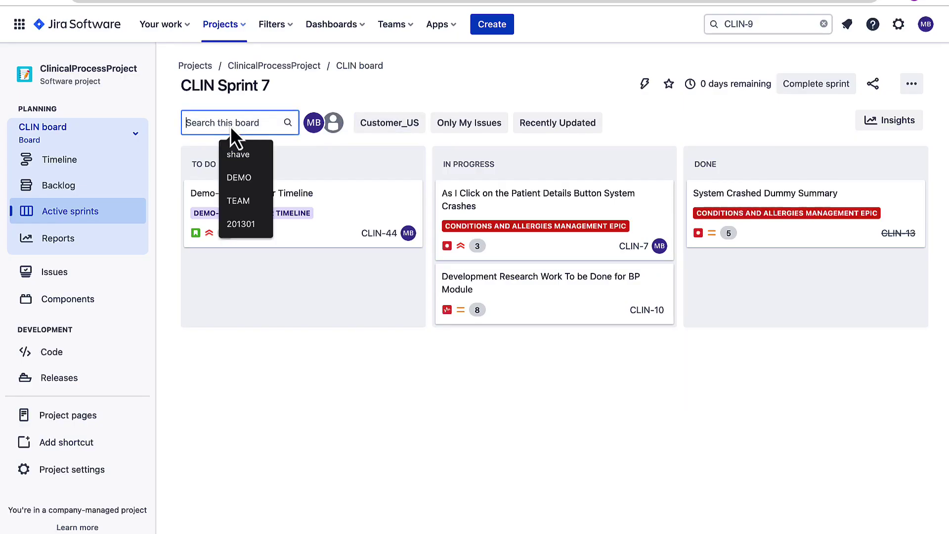
click(242, 178)
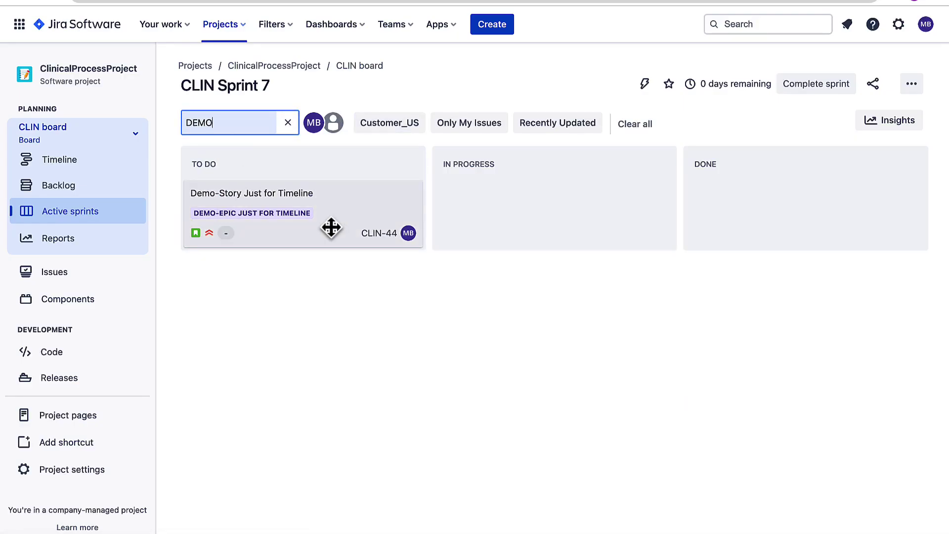
click(78, 193)
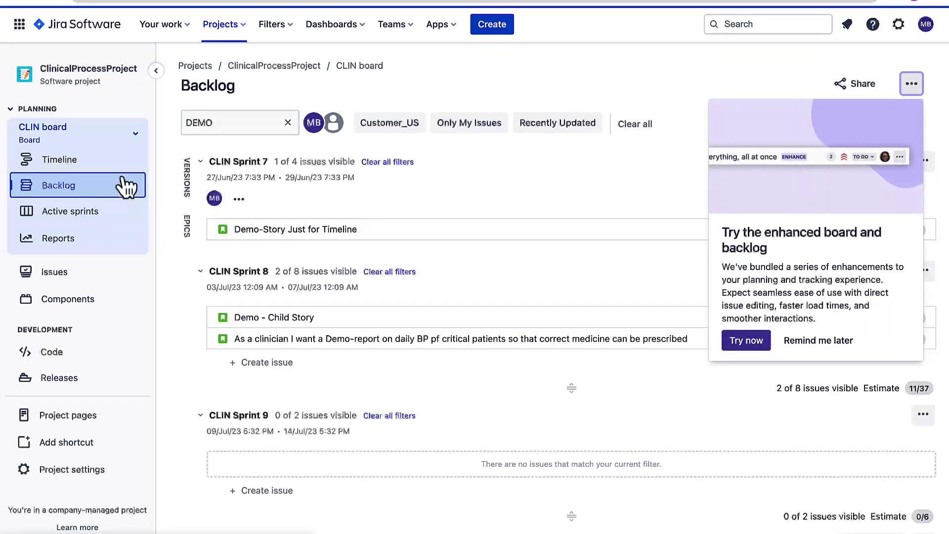
text(S)
text(ys)
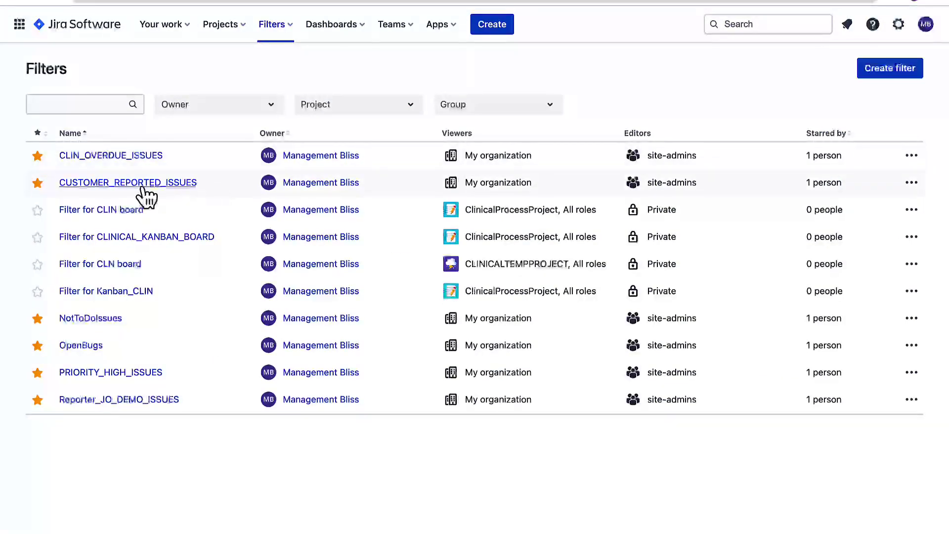
click(140, 183)
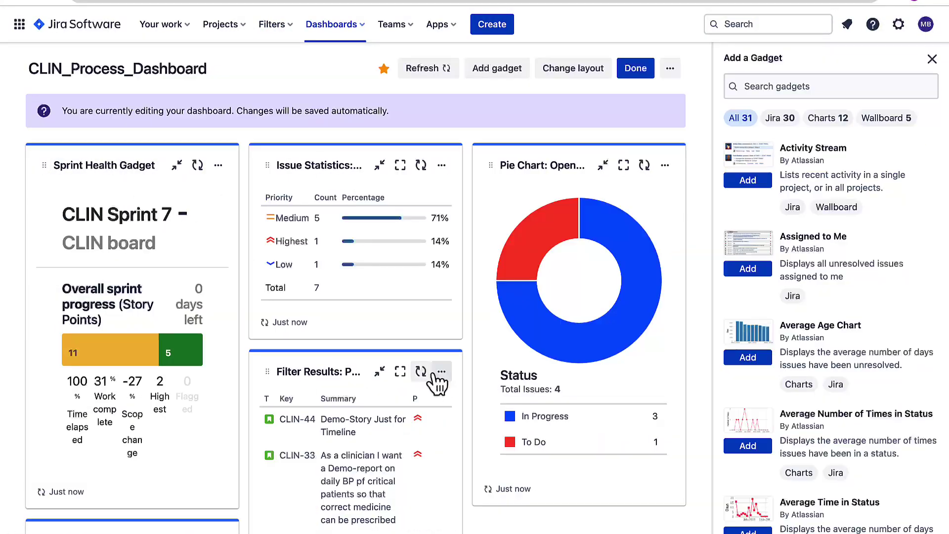
Step: Open the Configure form of the Filter Results gadget on CLIN_Process_Dashboard
click(442, 372)
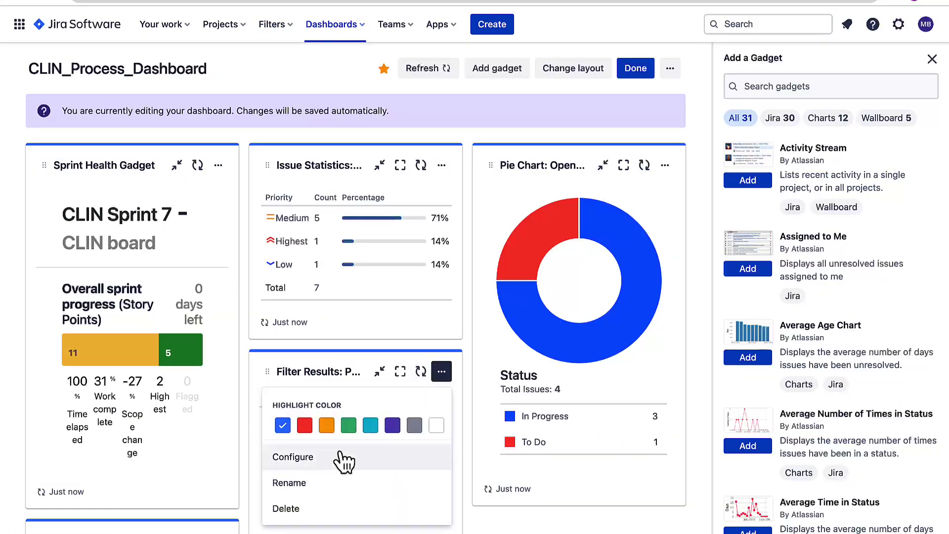
click(312, 457)
scroll(346, 455, down, 2)
scroll(368, 453, down, 3)
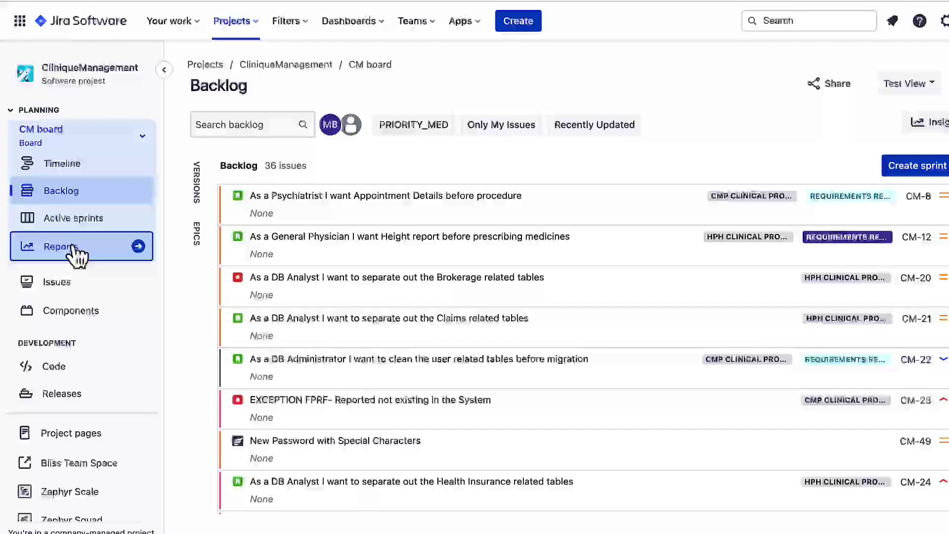
Step: Browse the CliniqueManagement All reports page, including Burndown Chart and Burnup Chart
click(72, 248)
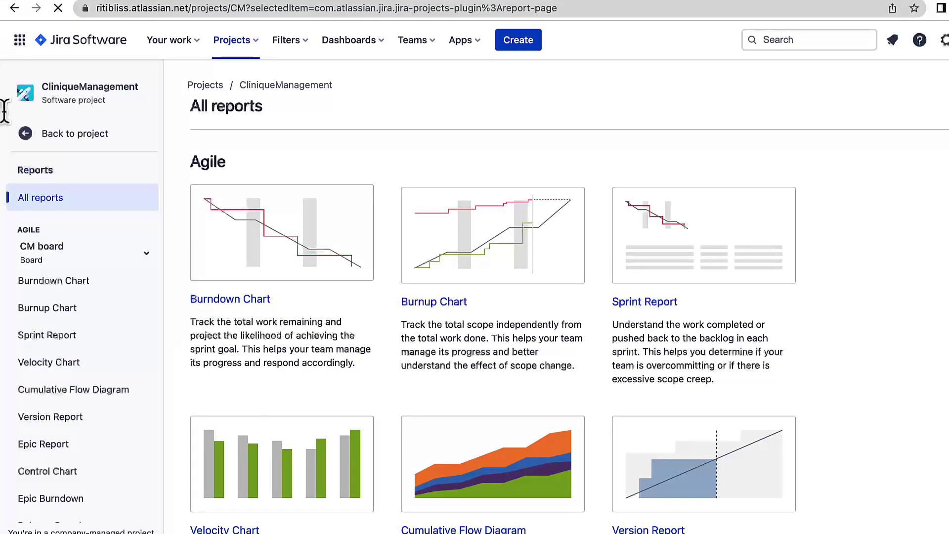
scroll(638, 354, down, 8)
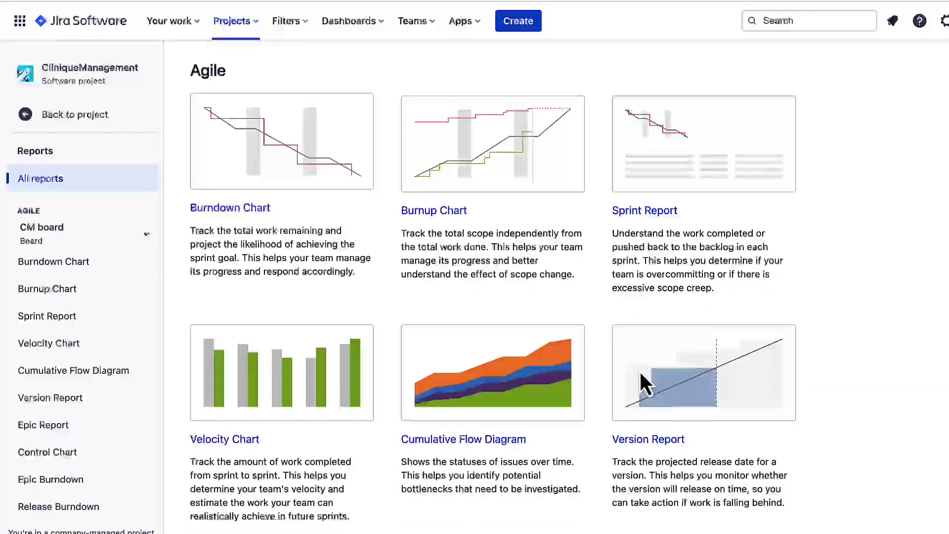
scroll(641, 371, down, 5)
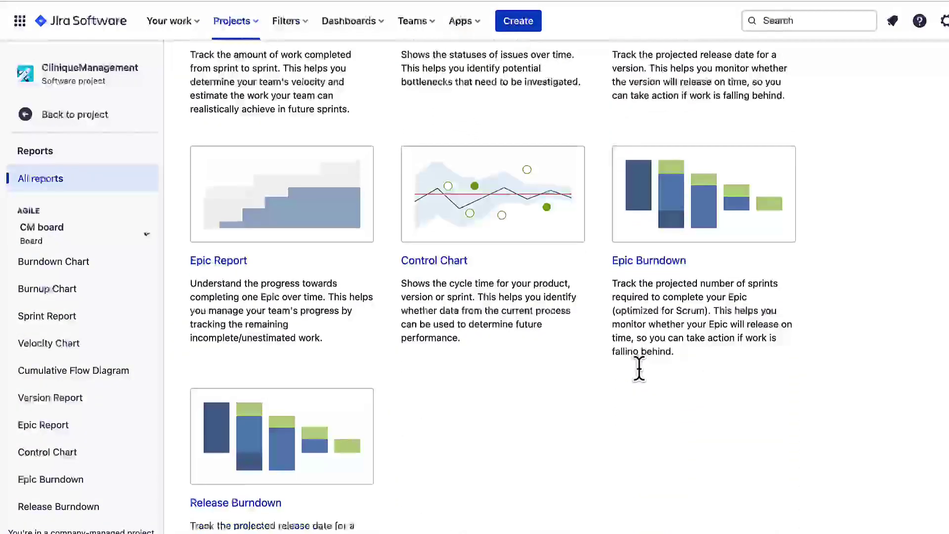
scroll(641, 371, up, 5)
scroll(642, 379, up, 8)
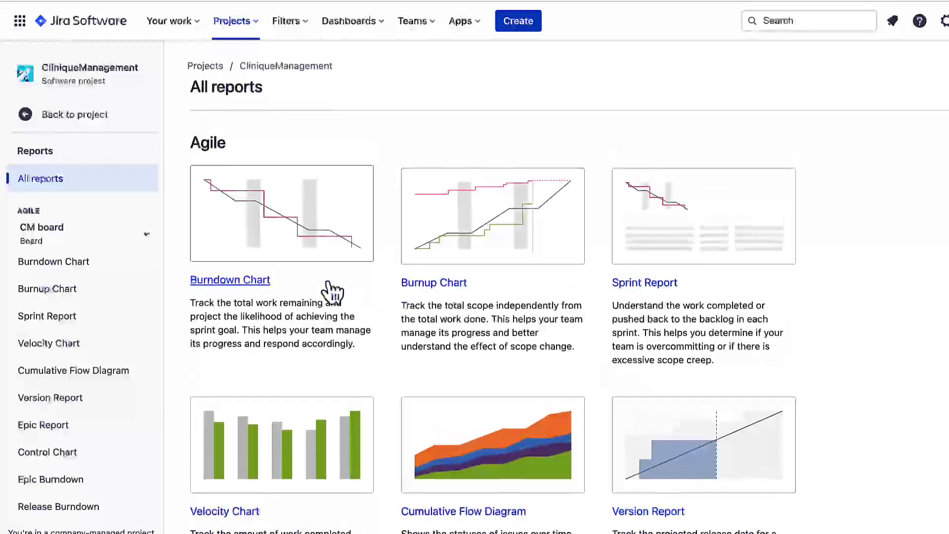
Step: Show the Burndown Chart for CM Sprint 3
click(248, 280)
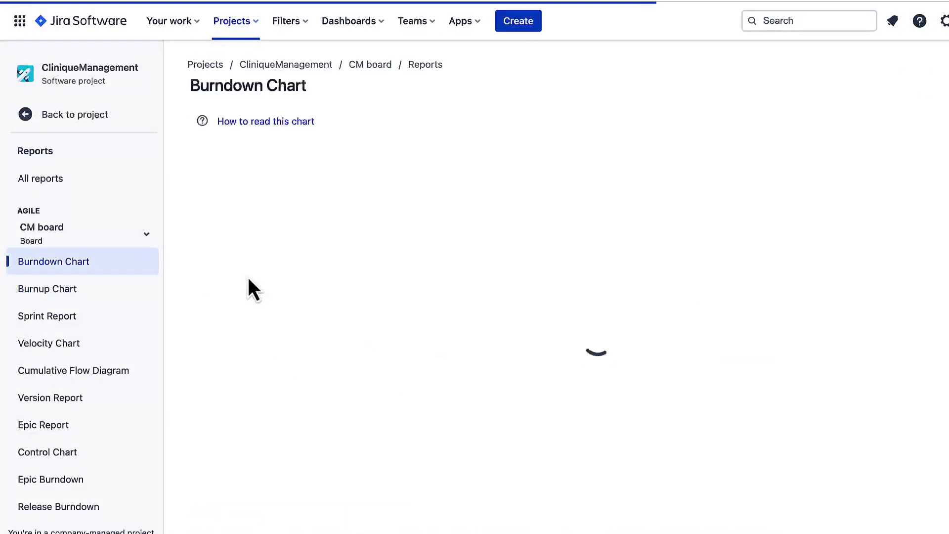
scroll(441, 303, down, 5)
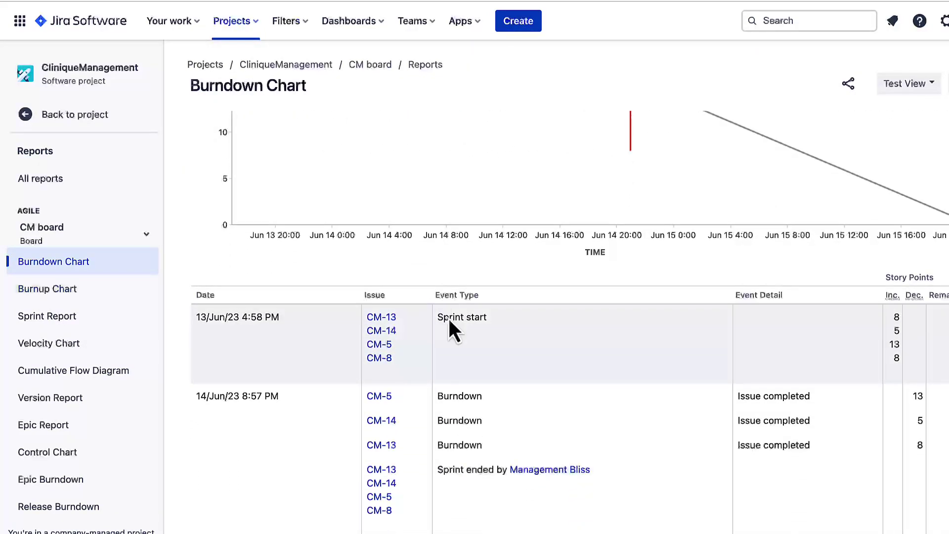
scroll(457, 353, up, 3)
scroll(459, 350, up, 2)
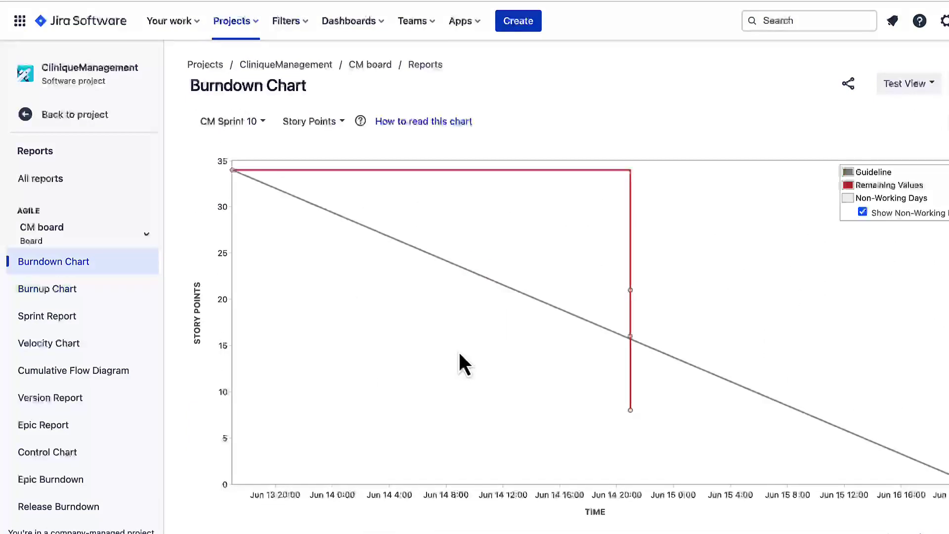
click(253, 127)
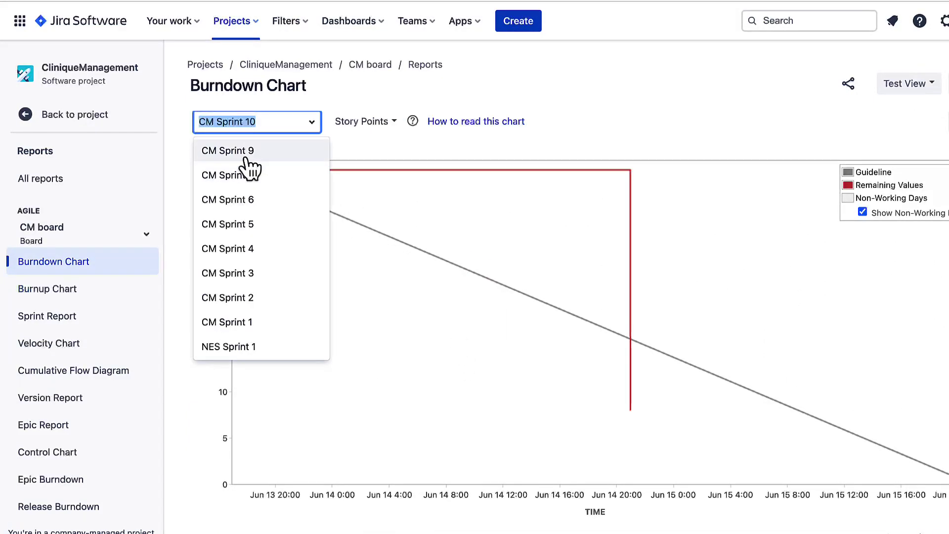
click(241, 274)
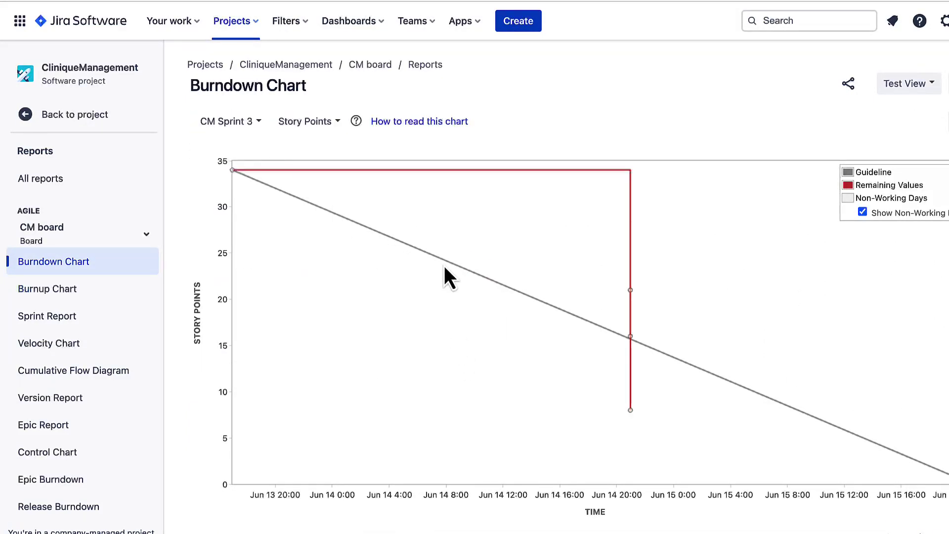
scroll(435, 311, down, 2)
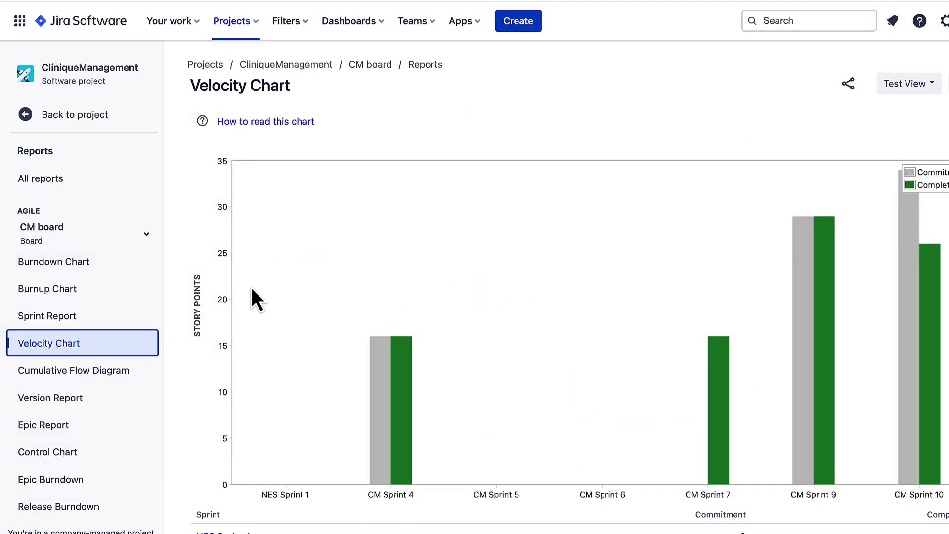
Step: View the board's Sprint Report with the closed sprint's burndown and completed issues
click(59, 316)
scroll(346, 312, down, 3)
scroll(346, 313, up, 1)
scroll(346, 312, up, 2)
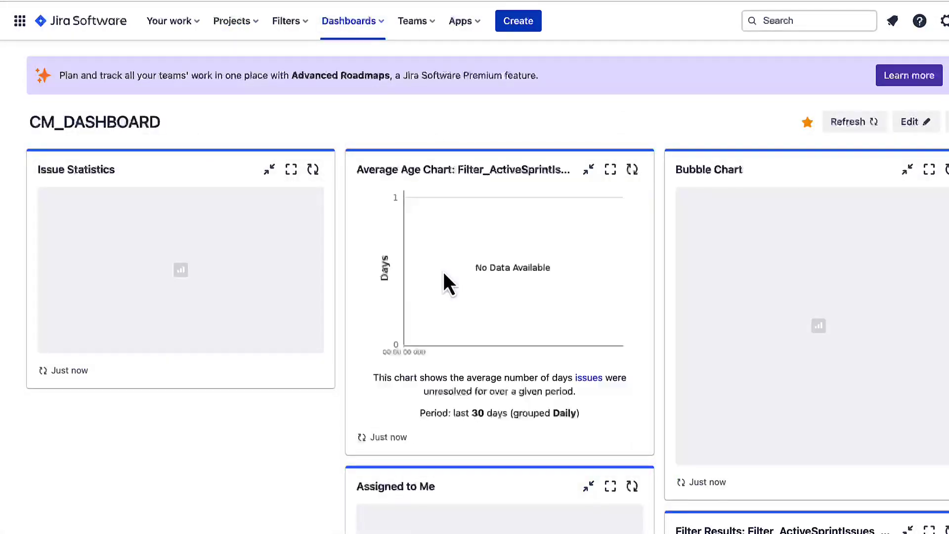
Step: Look through the dashboard and choose its Rename or share option
scroll(442, 270, down, 1)
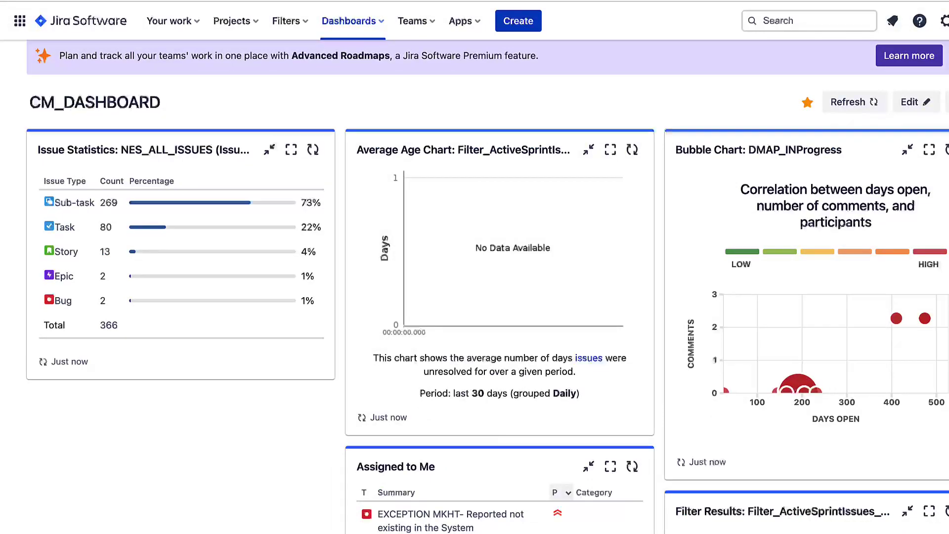
scroll(690, 232, down, 5)
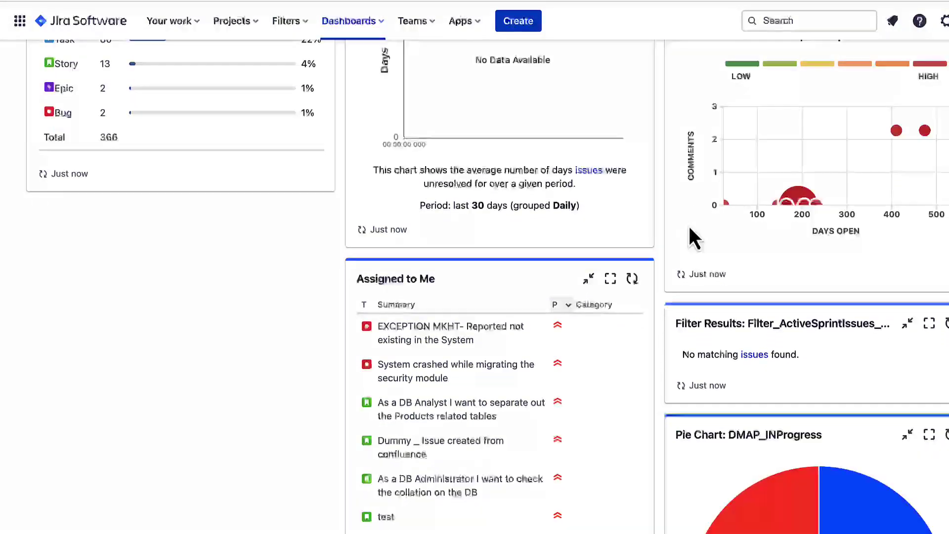
scroll(688, 224, up, 4)
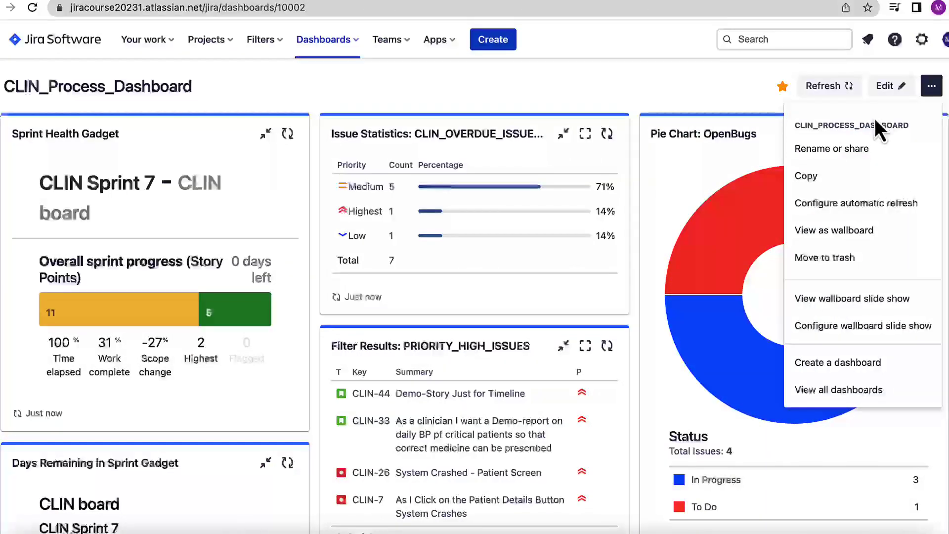
click(848, 159)
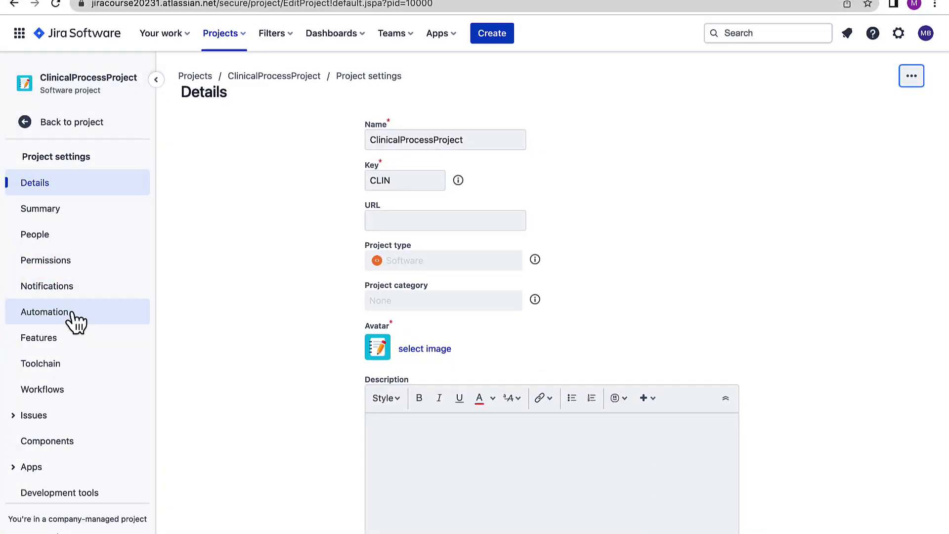
Step: Open the CLIN project's Automation rules and view the seven config-change audit log entries
click(76, 322)
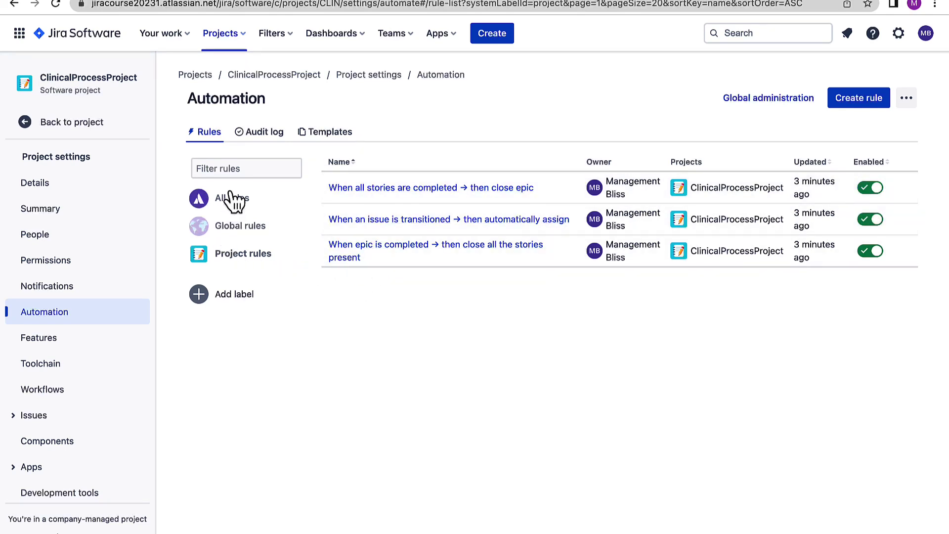
click(266, 132)
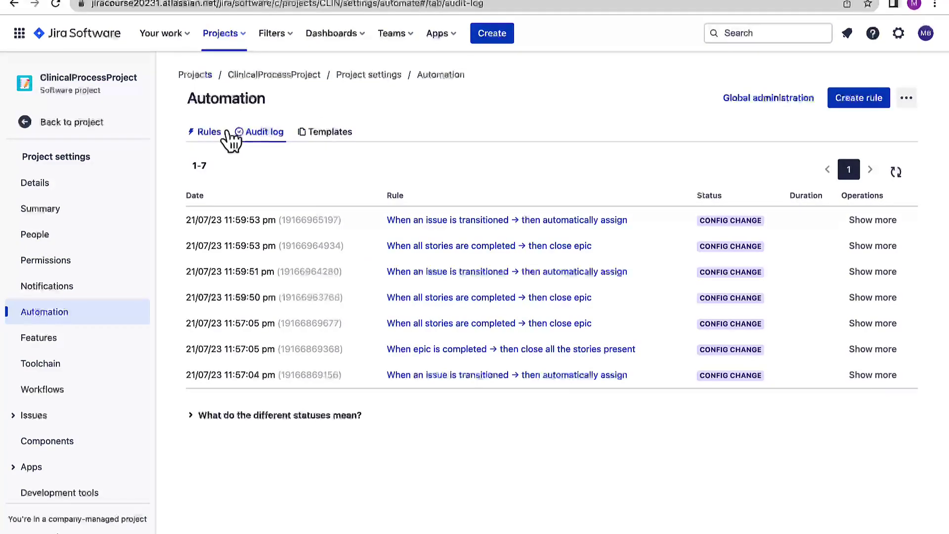
Step: Switch from the audit log back to the Rules tab showing the three enabled rules
click(210, 134)
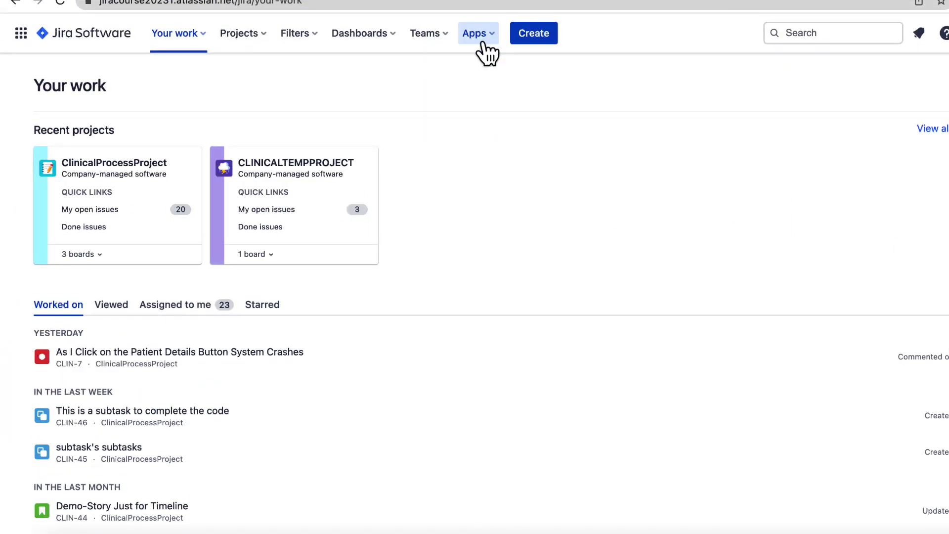
Step: Go to Apps > Explore more apps and browse the New and Noteworthy Marketplace listings
click(475, 44)
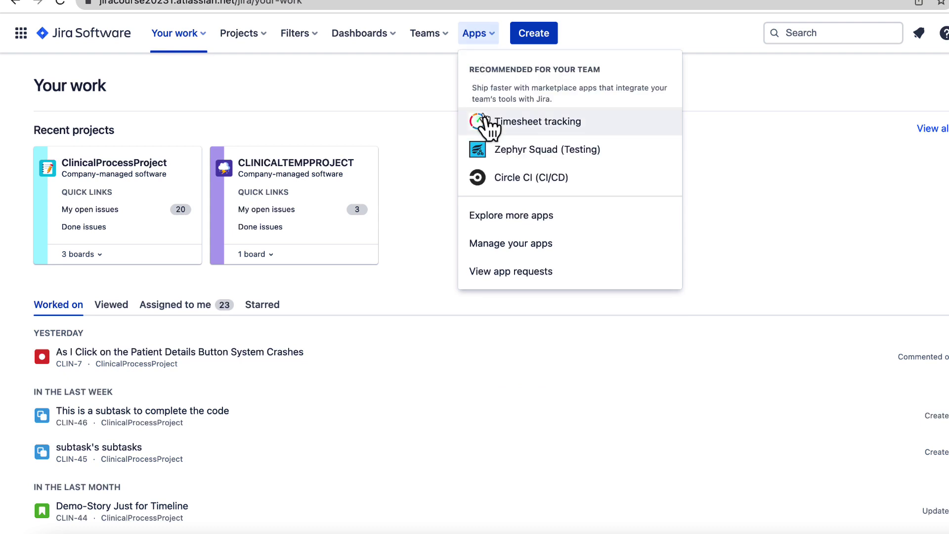
click(492, 220)
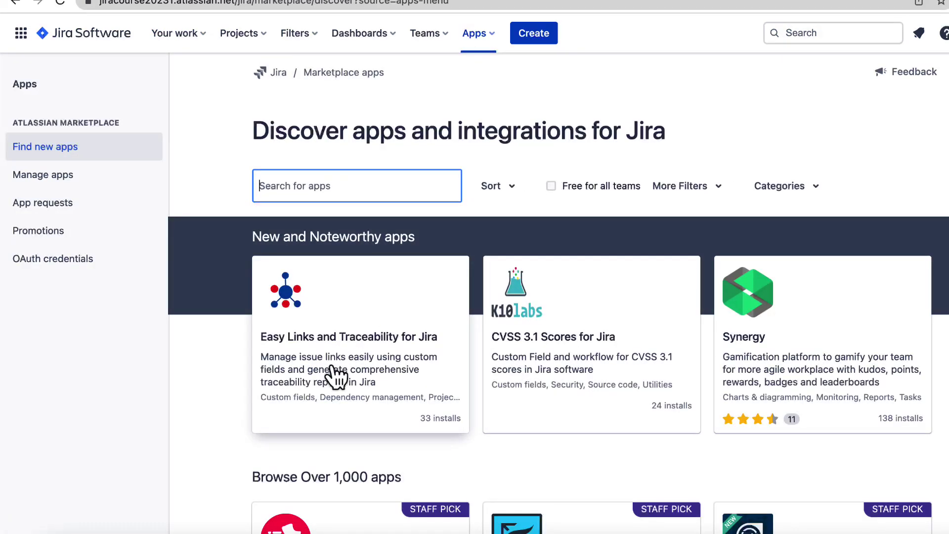
click(938, 174)
scroll(939, 174, down, 2)
scroll(939, 174, down, 13)
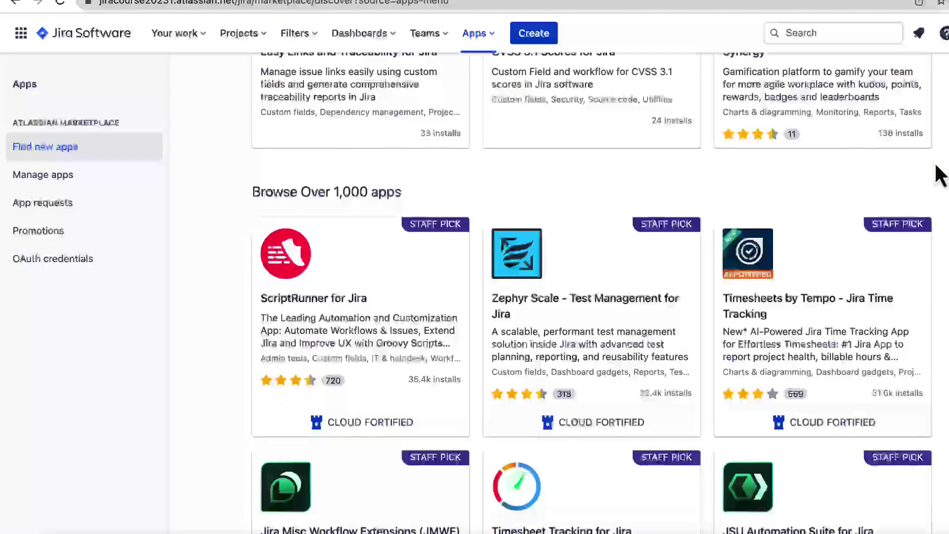
scroll(938, 174, down, 5)
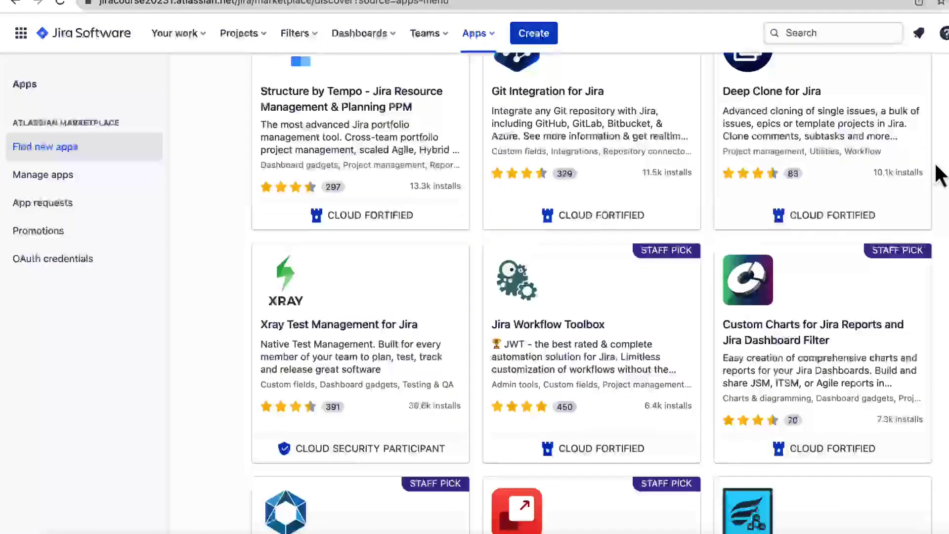
scroll(938, 174, up, 1)
scroll(939, 174, up, 16)
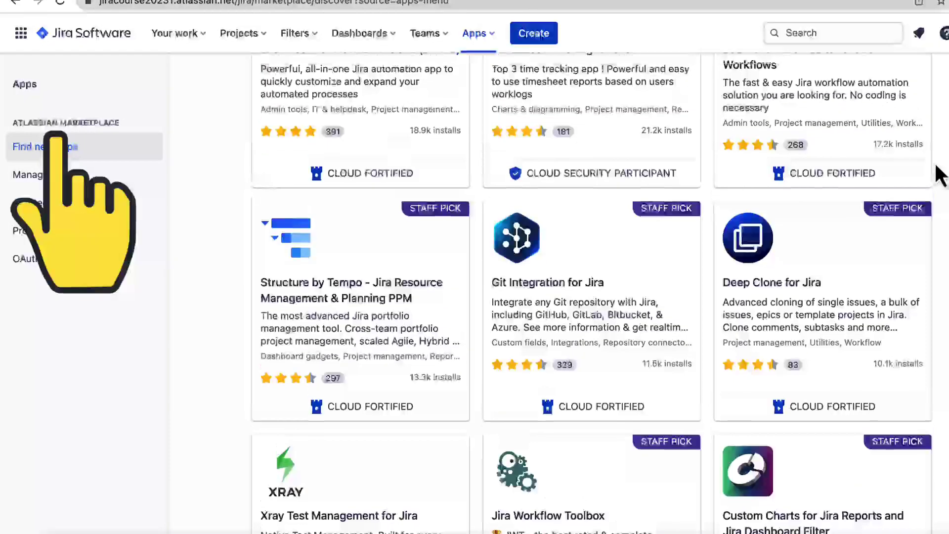
scroll(938, 174, up, 6)
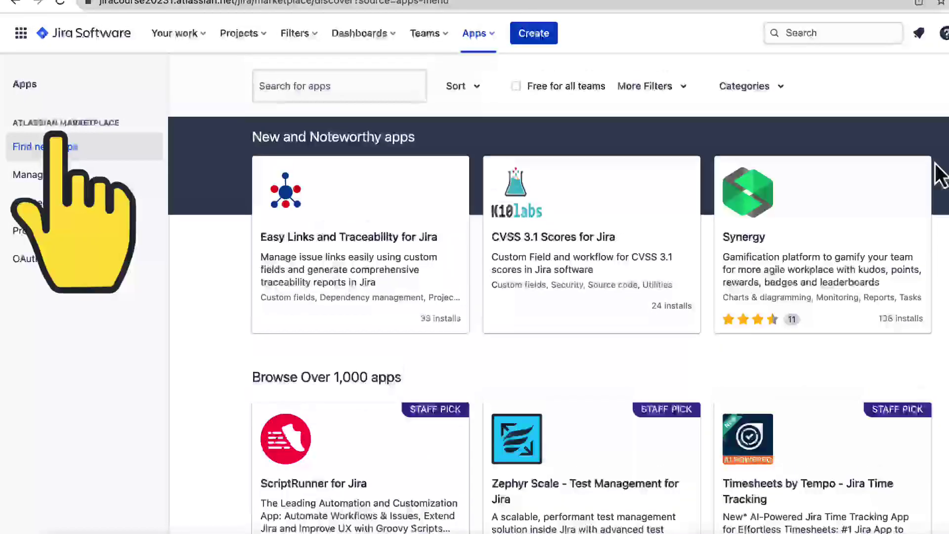